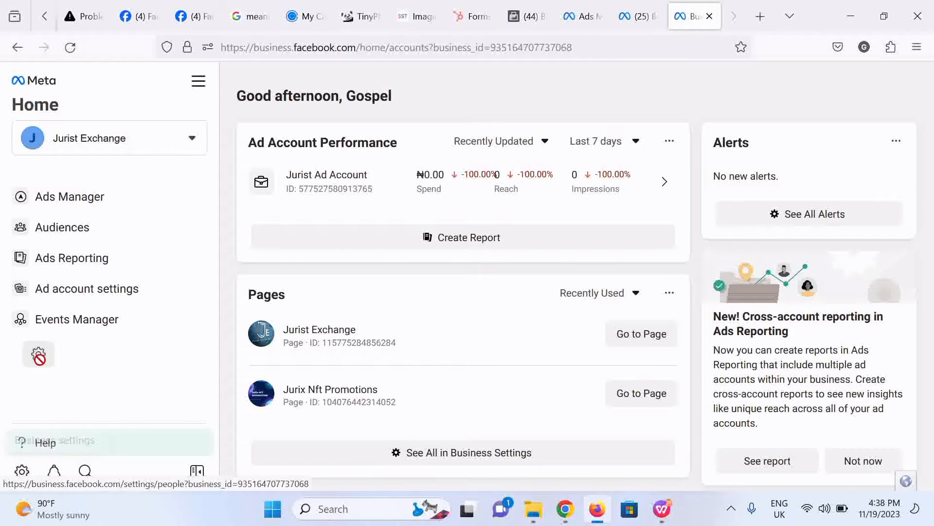
# Open the business settings and switch to the Agency business account.
pyautogui.click(22, 472)
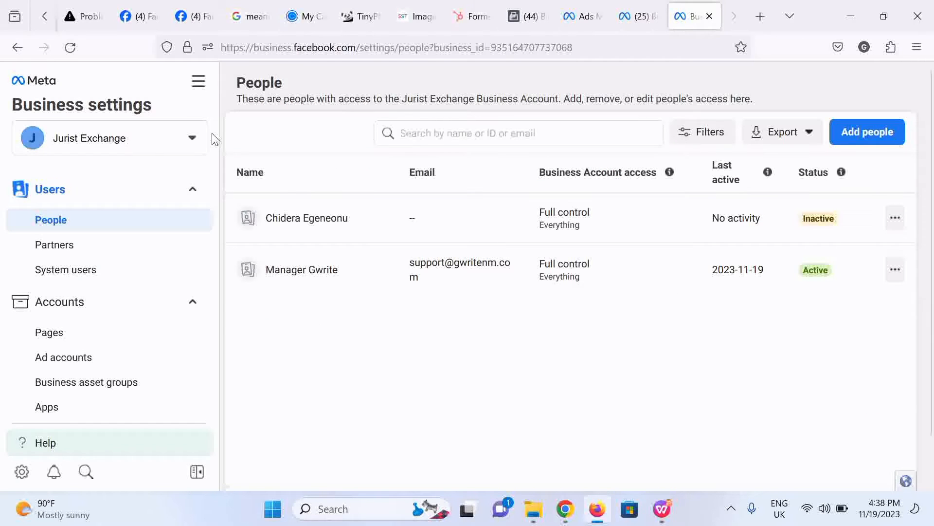
pyautogui.click(158, 136)
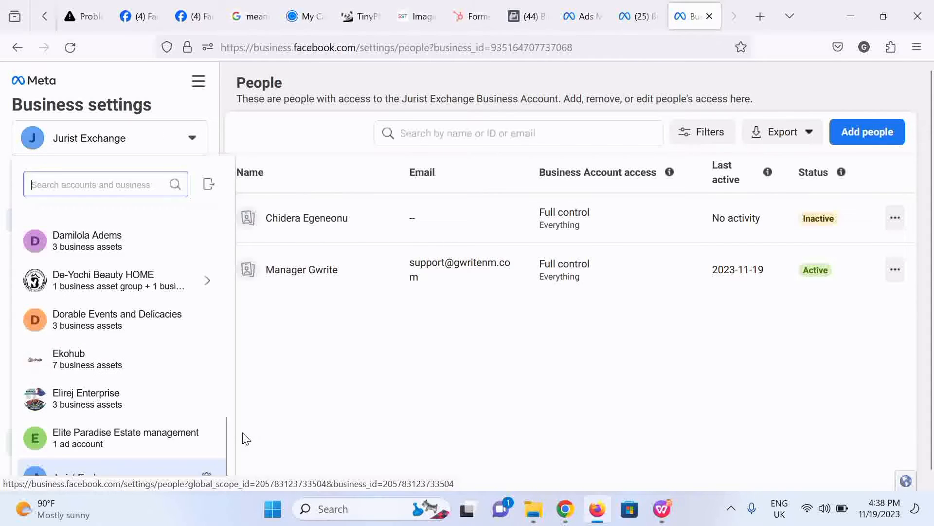
pyautogui.scroll(10, 208, 286)
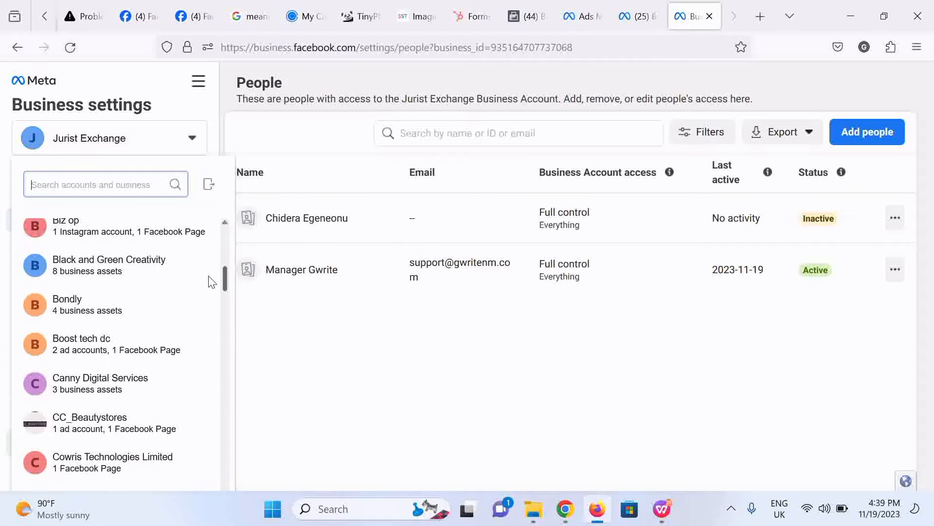
pyautogui.scroll(6, 219, 269)
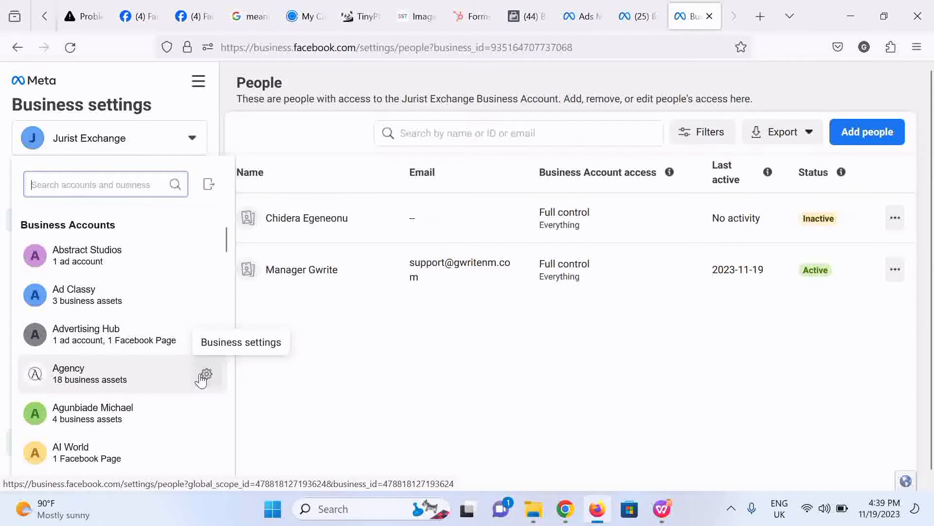
pyautogui.click(206, 374)
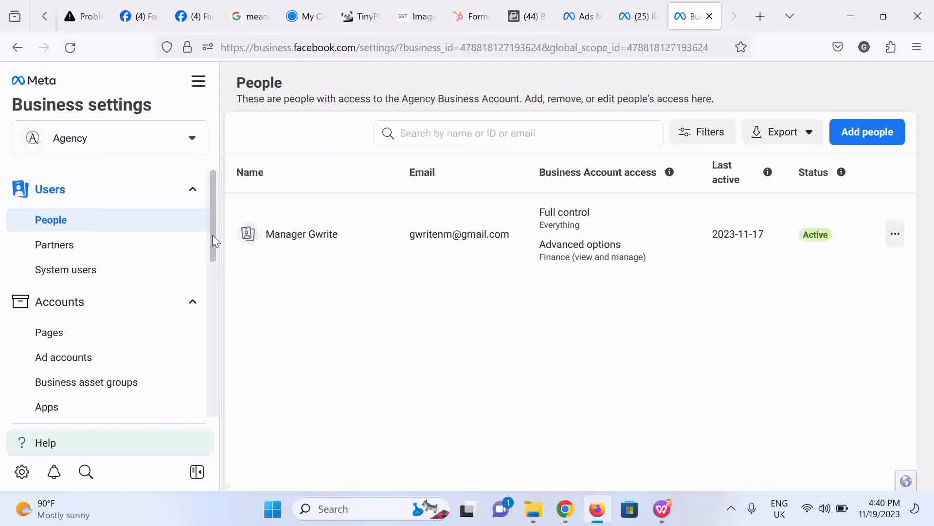
# Check the Agency account's verification eligibility in the Security Center.
pyautogui.moveTo(212, 235); pyautogui.dragTo(220, 454)
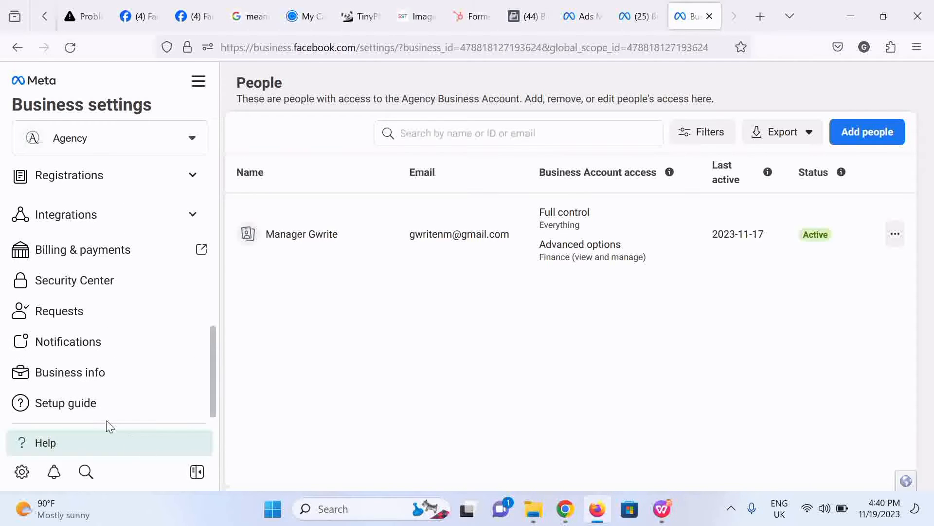
pyautogui.click(57, 291)
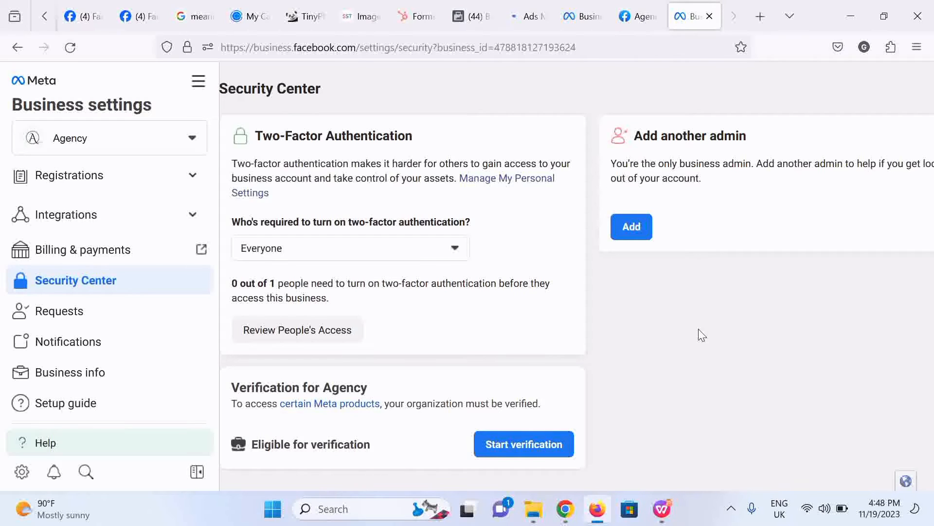
# Edit the Agency account's business details and enter GWRITE NEWS AND MEDIA as the legal name of business.
pyautogui.click(108, 384)
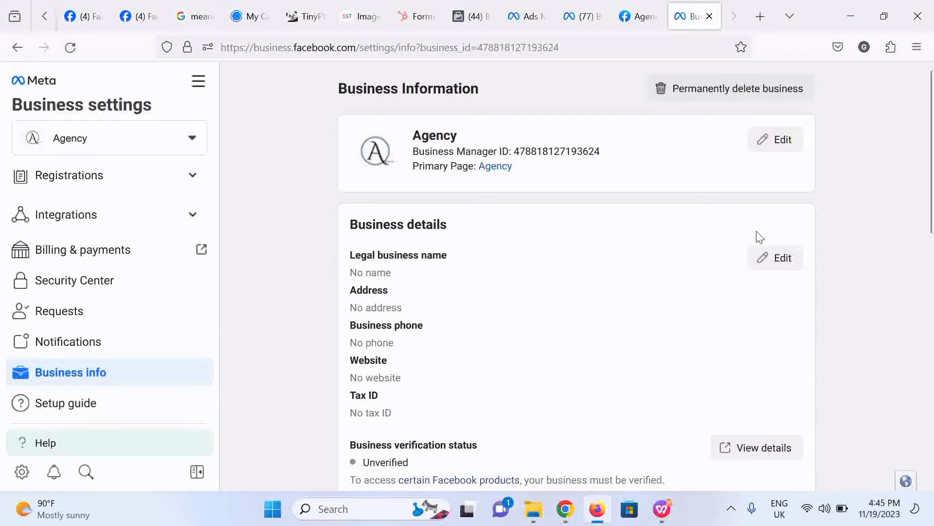
pyautogui.click(779, 263)
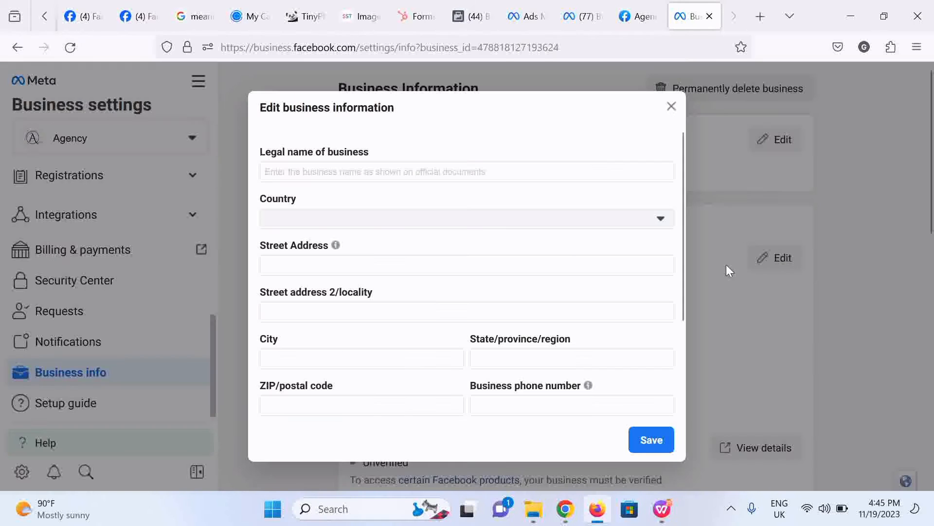
pyautogui.click(382, 175)
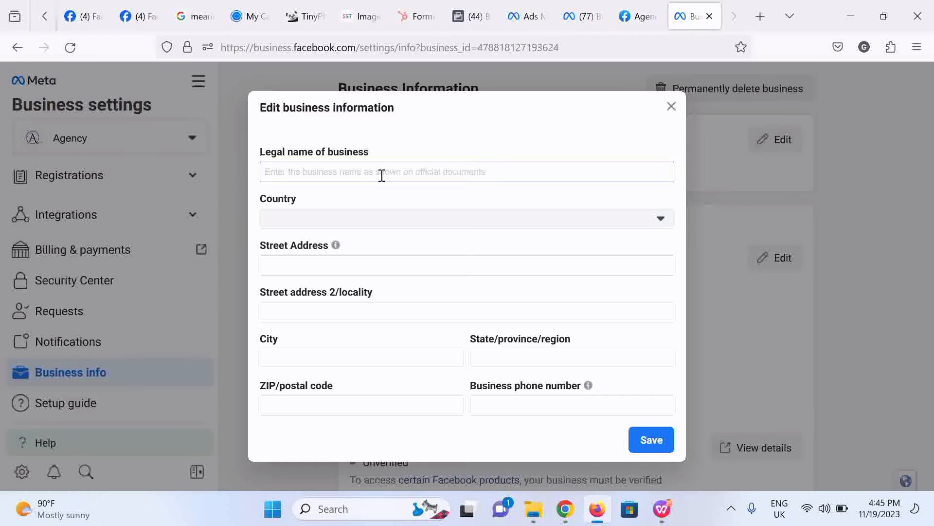
pyautogui.write('GWRITE')
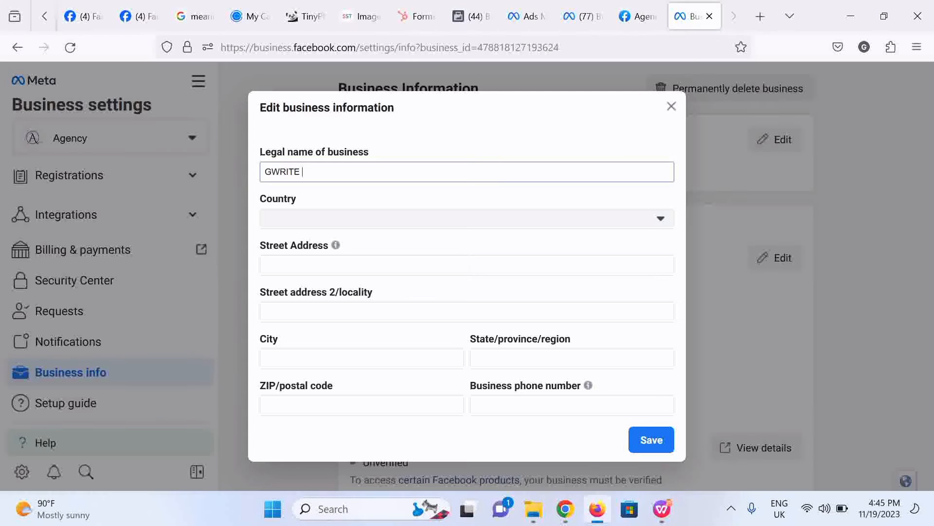
pyautogui.write(' NEWS AND MEDIA')
pyautogui.click(331, 223)
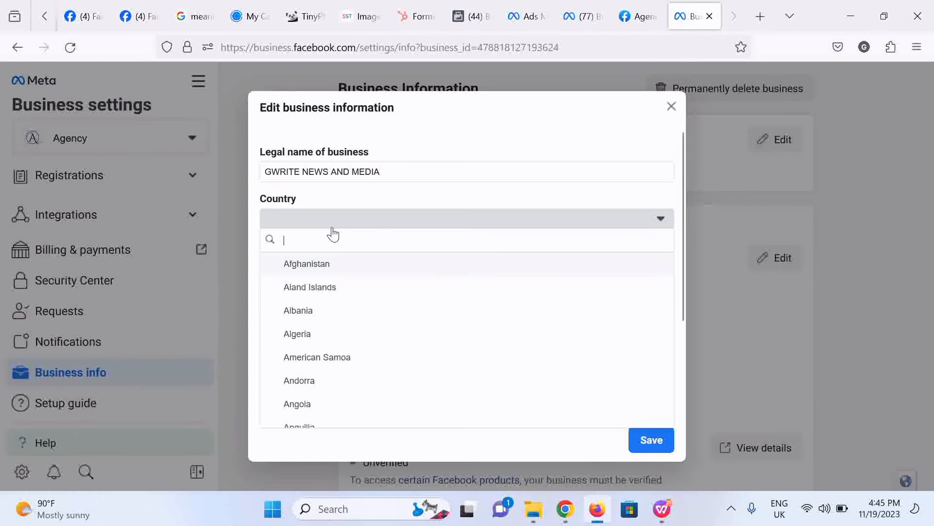
pyautogui.write('NIGER')
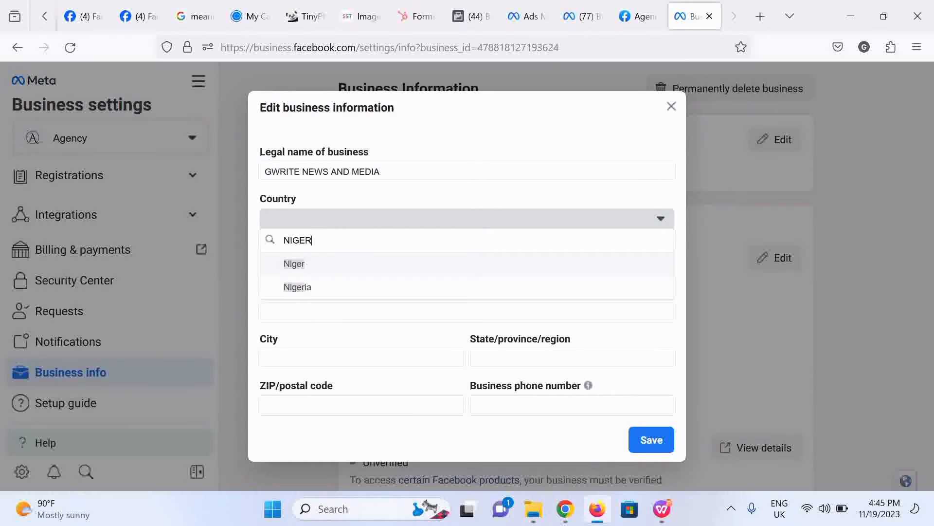
pyautogui.click(304, 288)
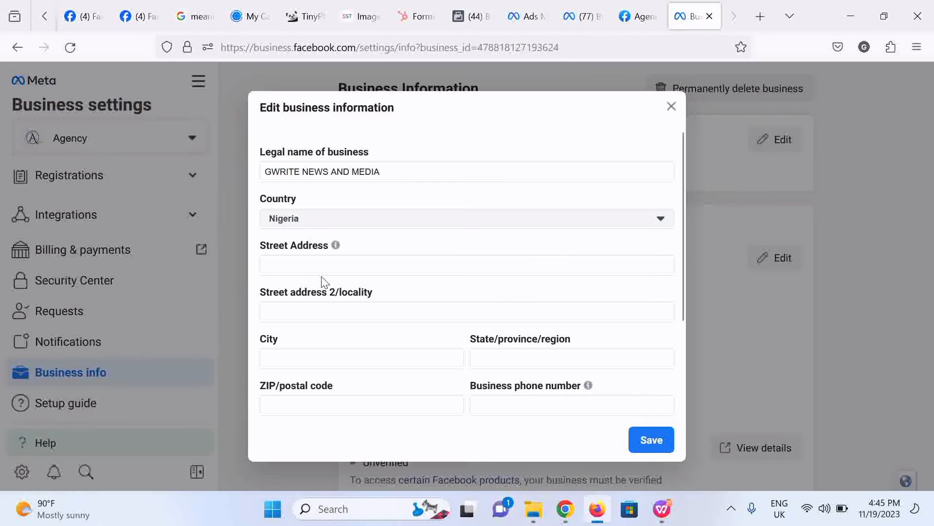
pyautogui.click(322, 274)
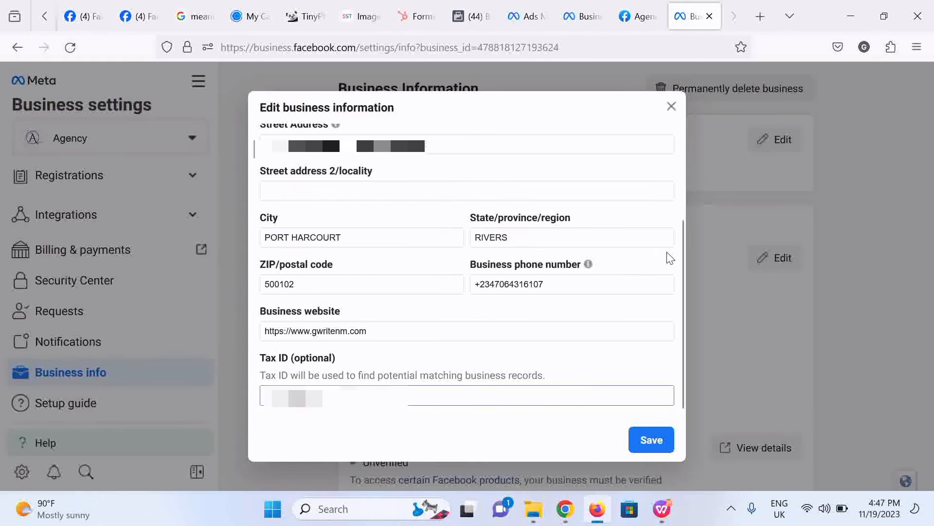
pyautogui.click(643, 441)
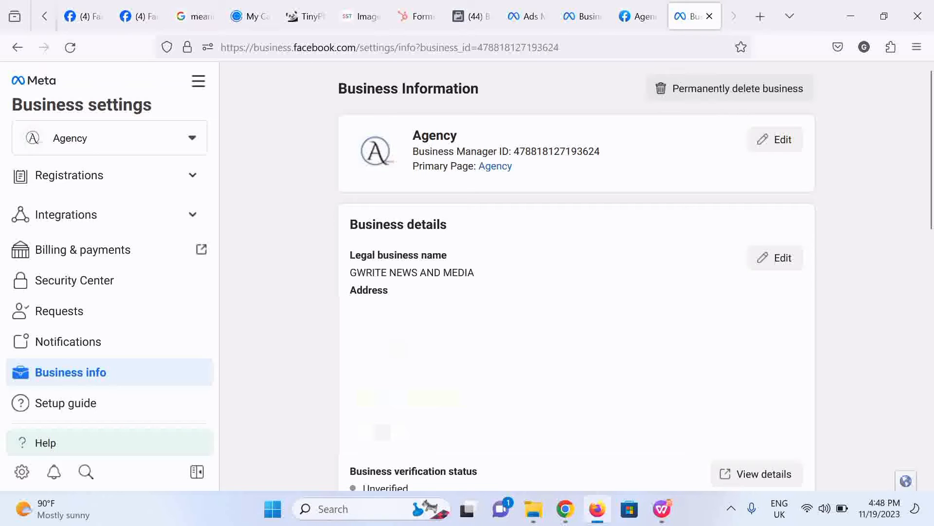
# Start the business verification from the Security Center and accept Nigeria as the business location.
pyautogui.scroll(-2, 379, 370)
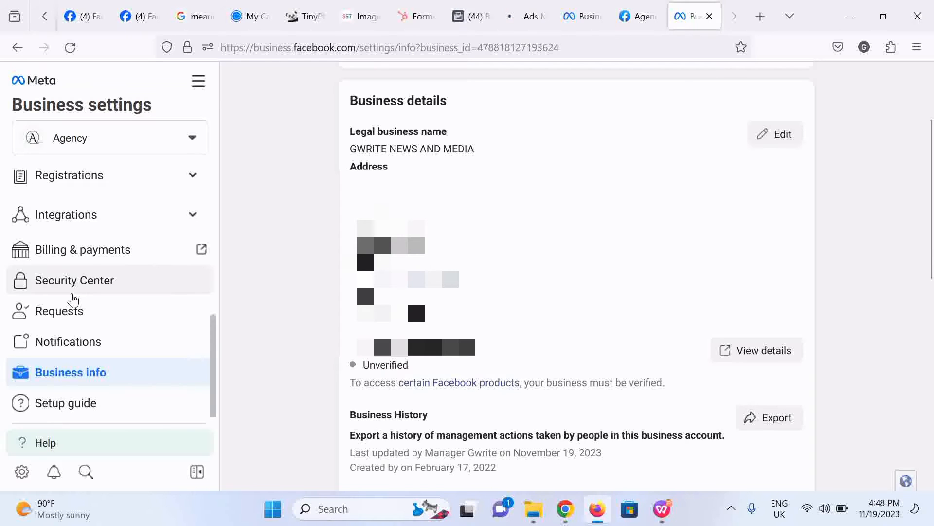
pyautogui.click(72, 295)
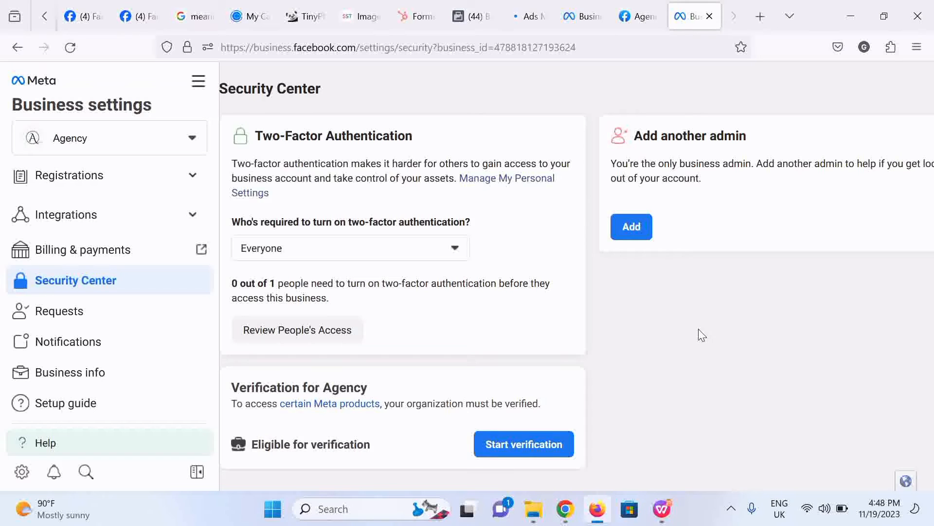
pyautogui.click(521, 444)
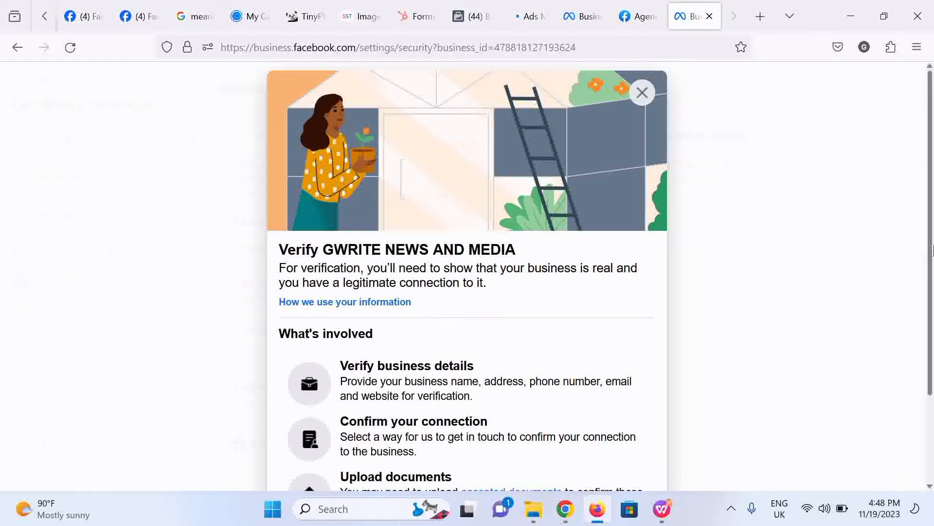
pyautogui.scroll(-3, 759, 263)
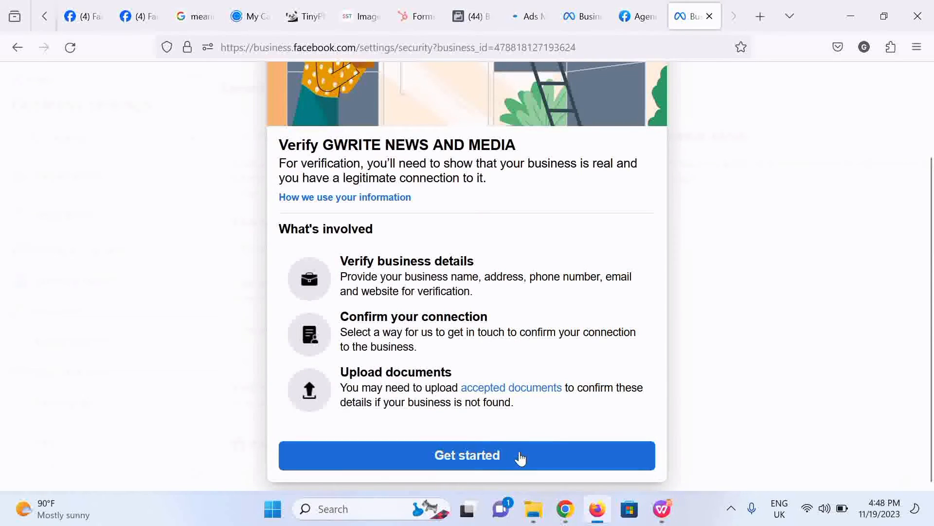
pyautogui.click(483, 459)
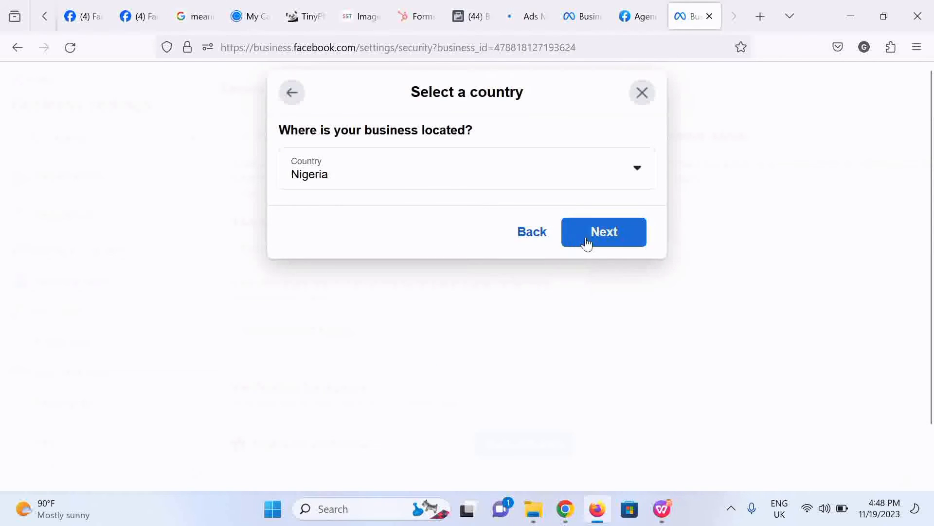
pyautogui.click(588, 242)
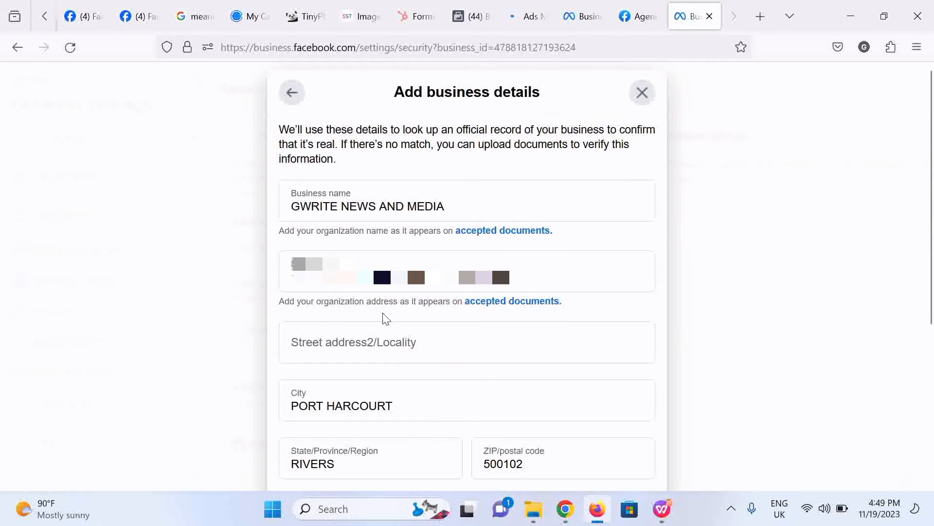
# Accept the prefilled business details and choose Email as the contact method for the verification.
pyautogui.scroll(-5, 659, 240)
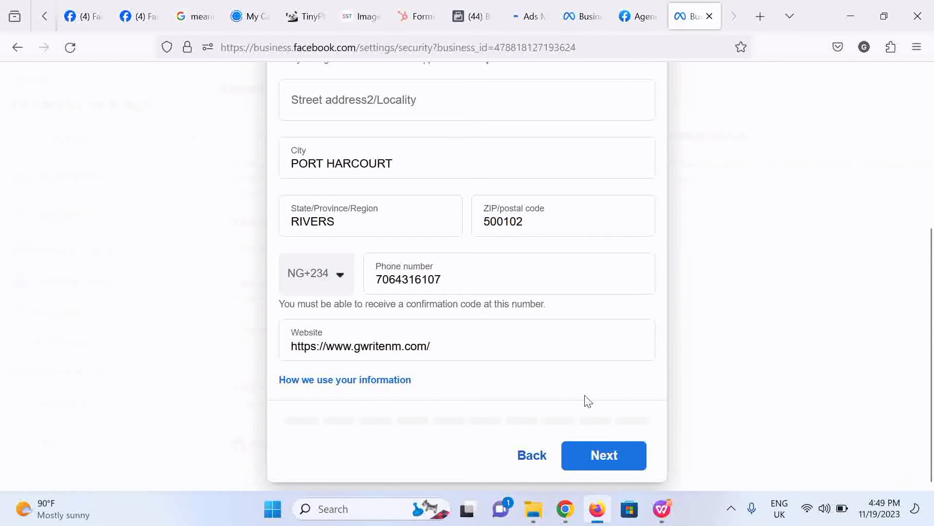
pyautogui.click(613, 466)
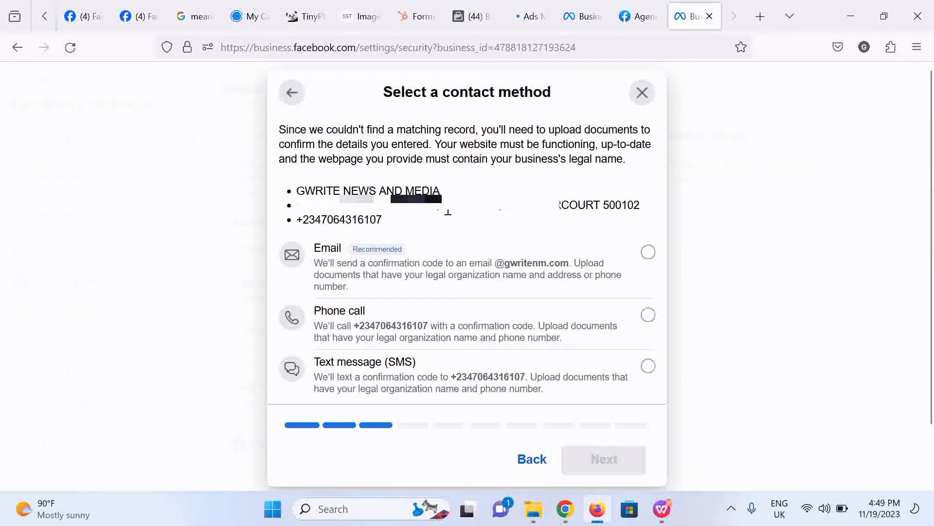
pyautogui.click(564, 268)
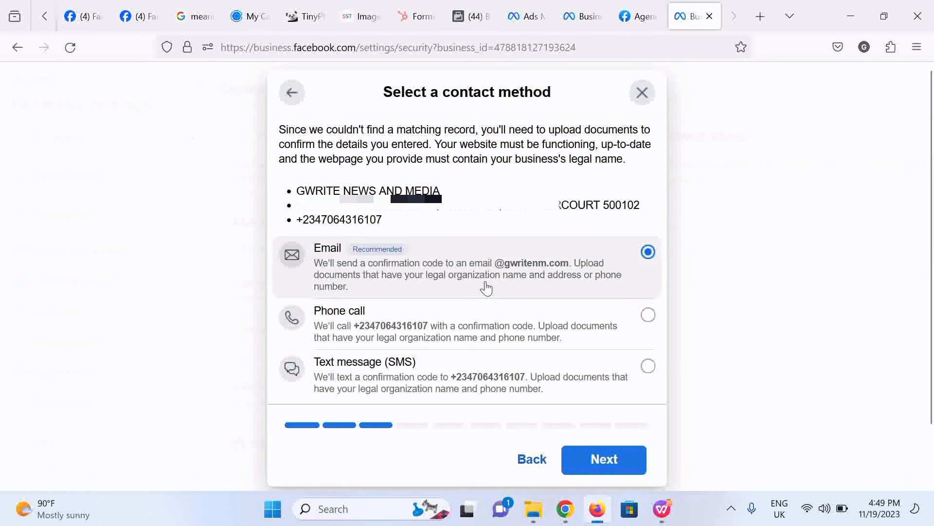
pyautogui.click(592, 472)
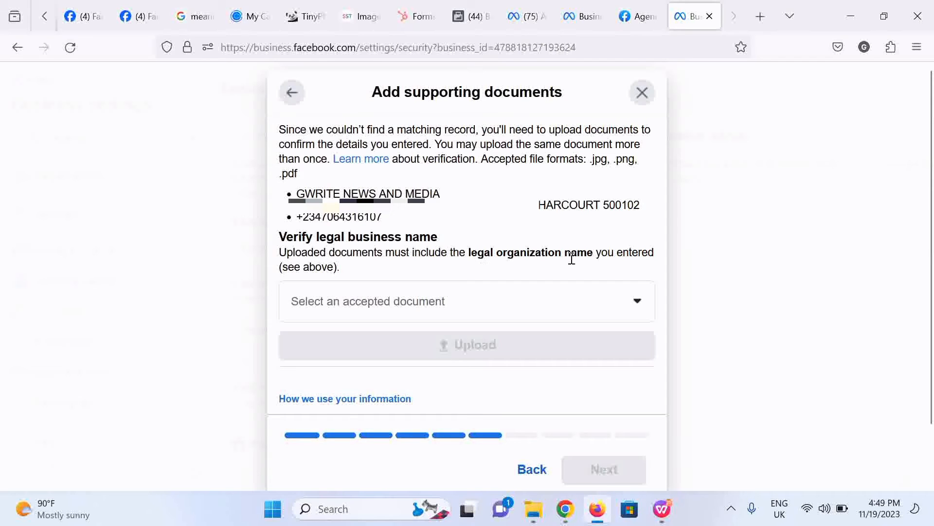
# Upload the file Gwrite News and Media_1 as the Business Registration or License Document to verify the legal business name.
pyautogui.click(465, 310)
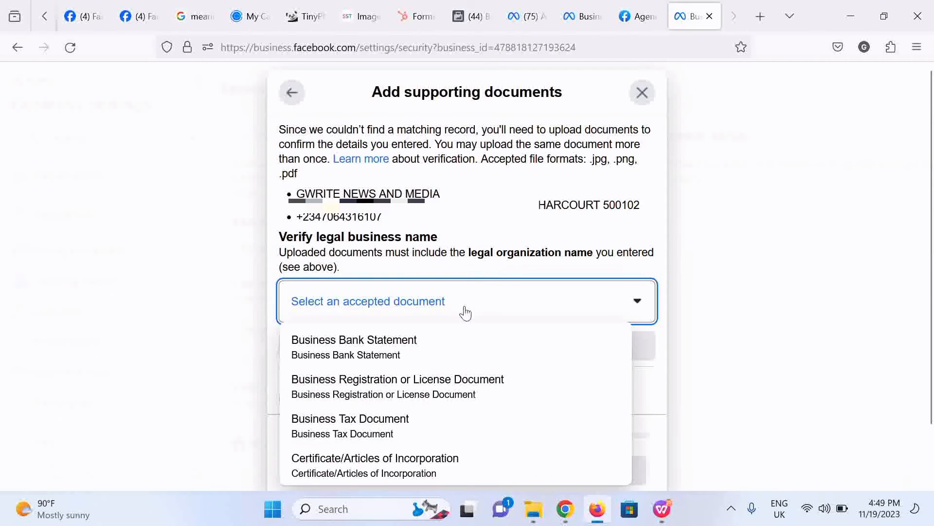
pyautogui.click(389, 387)
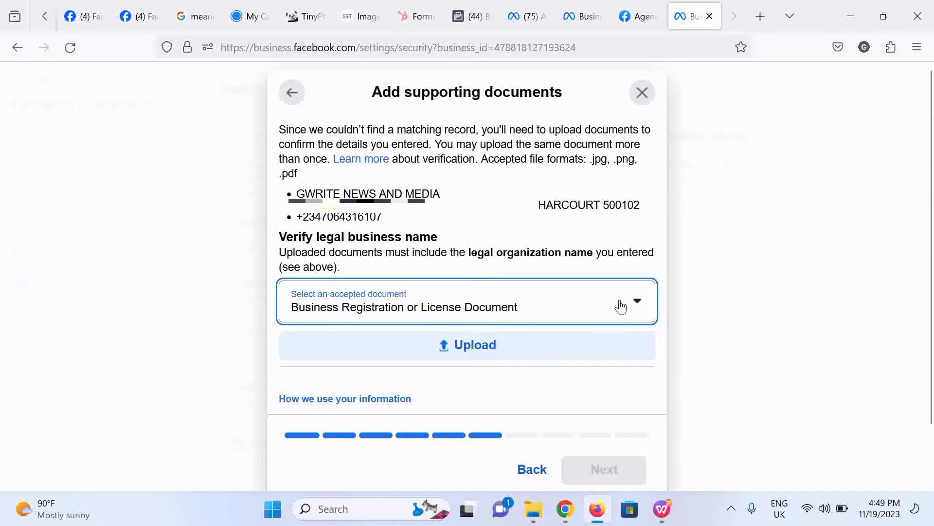
pyautogui.click(516, 348)
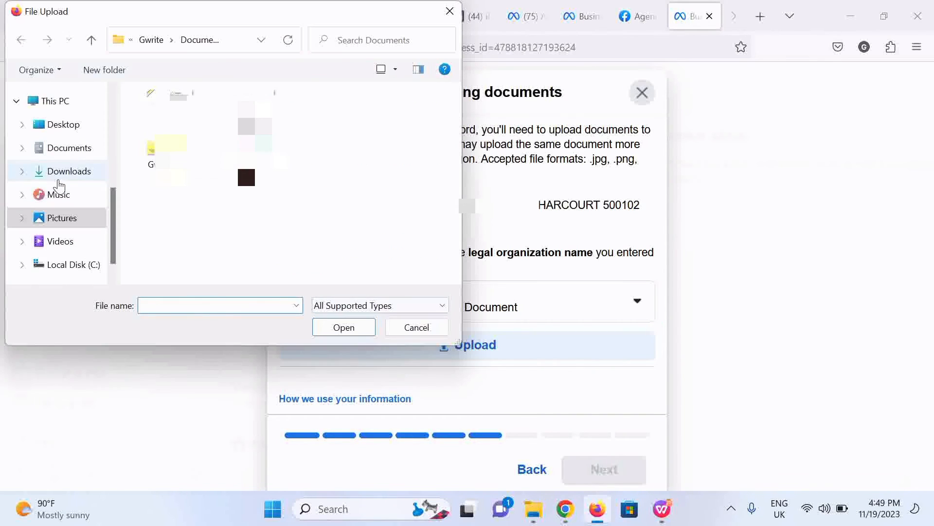
pyautogui.click(253, 137)
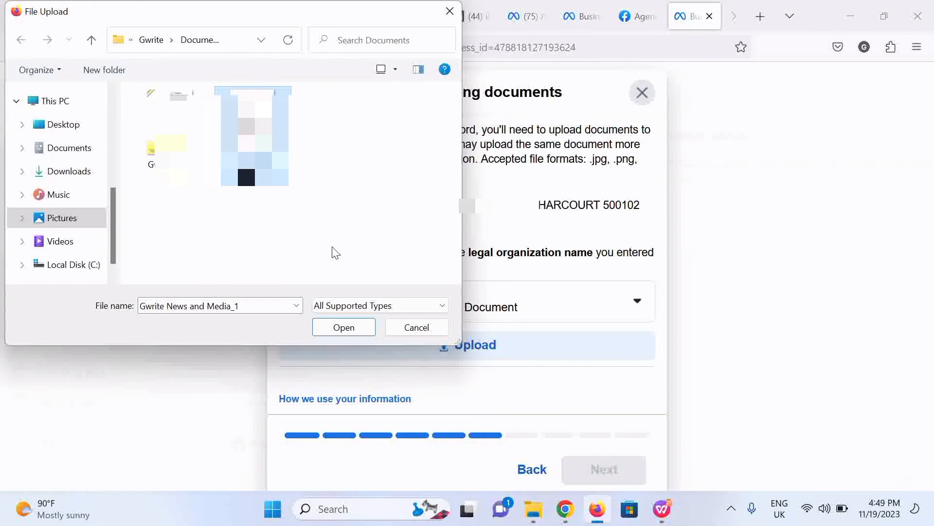
pyautogui.click(343, 327)
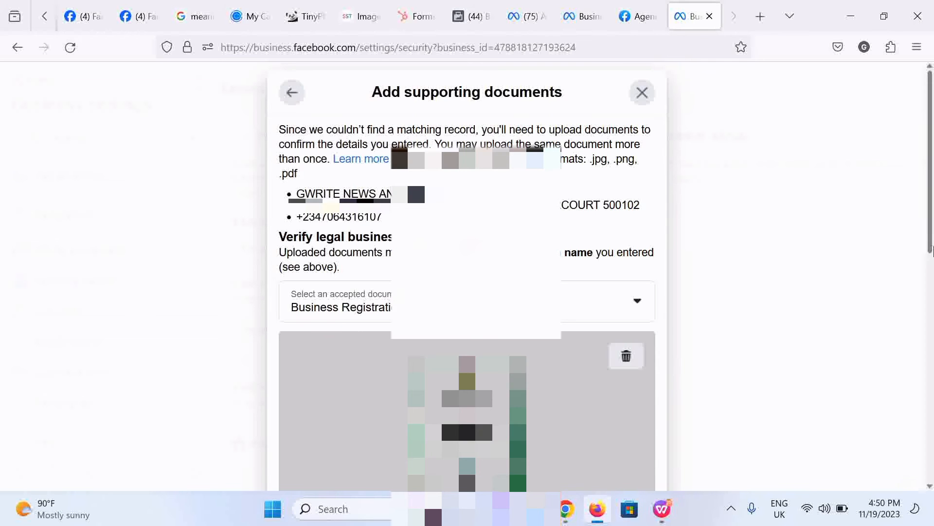
# Answer Yes to the document including the business phone number or address, and continue to the email confirmation.
pyautogui.moveTo(932, 252); pyautogui.dragTo(932, 384)
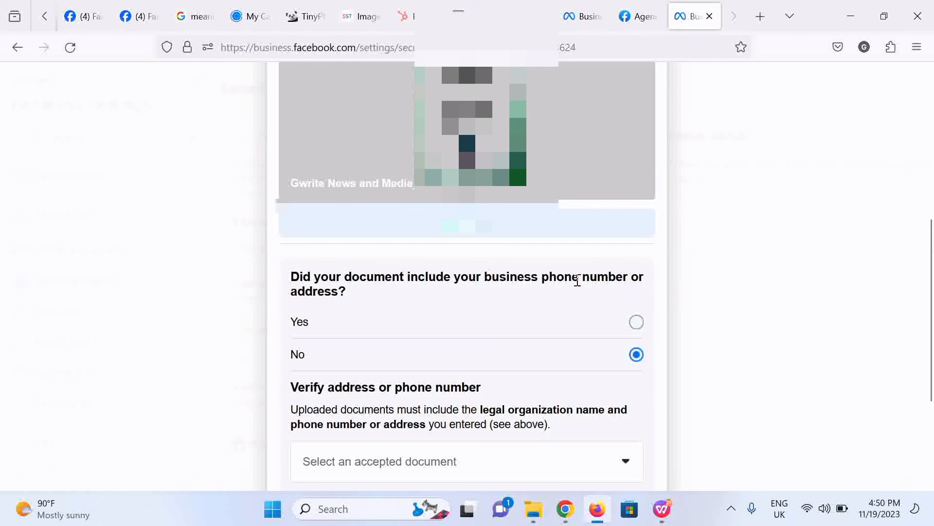
pyautogui.click(639, 327)
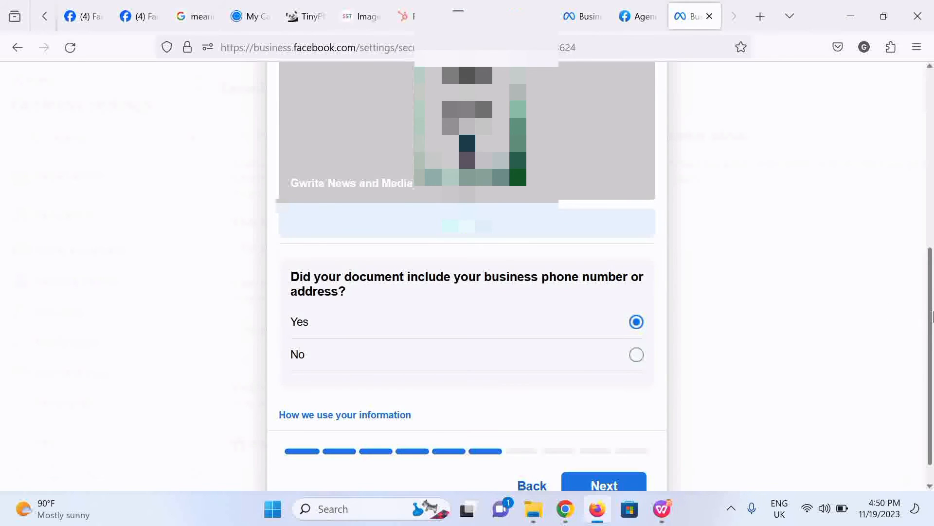
pyautogui.scroll(-1, 932, 316)
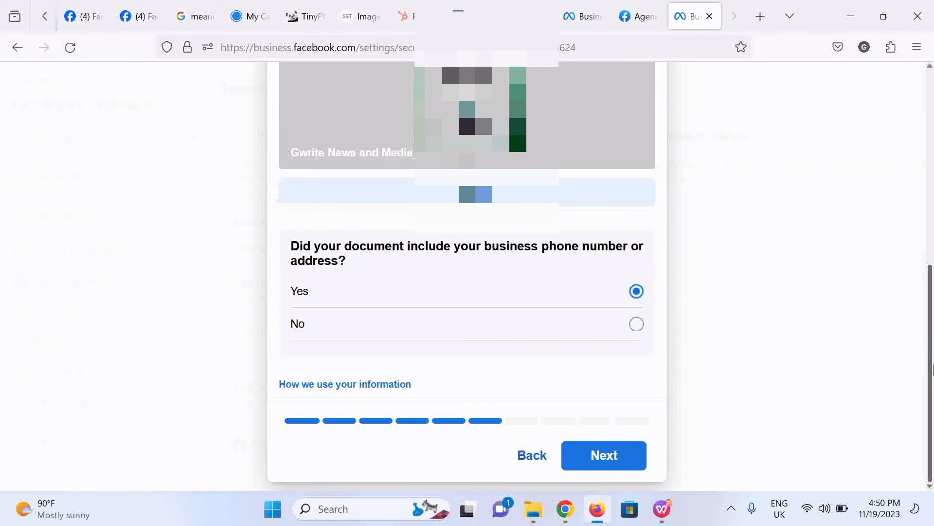
pyautogui.click(606, 456)
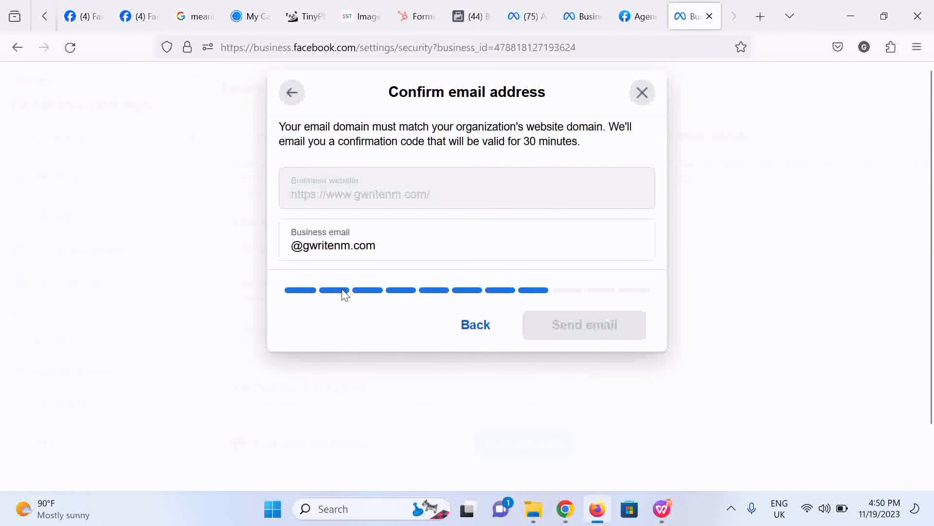
# Complete the business email address on the website's domain and send the confirmation email to it.
pyautogui.click(296, 245)
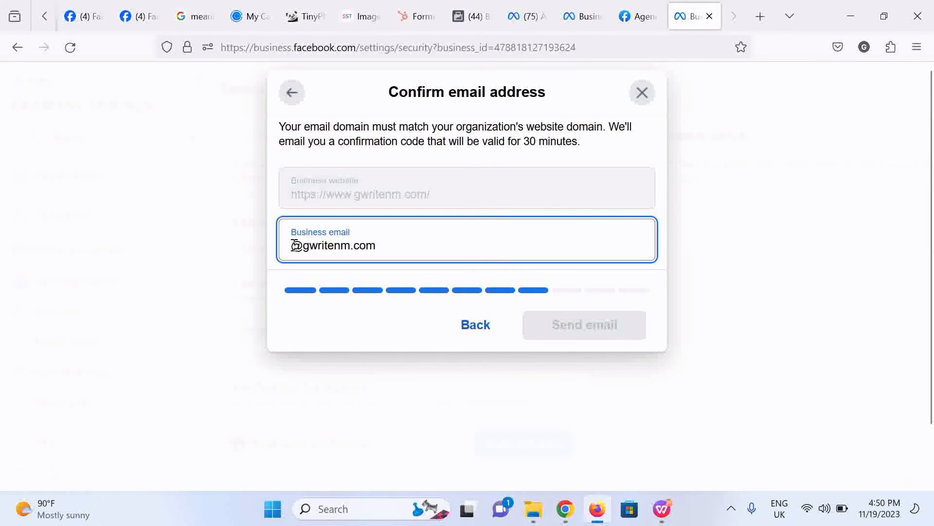
pyautogui.write('SU')
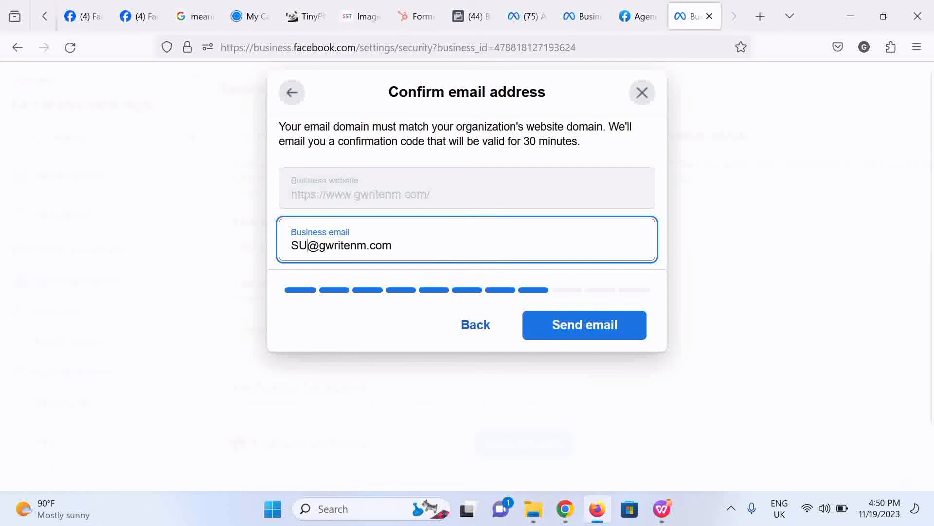
pyautogui.press('BackSpace')
pyautogui.press('BackSpace')
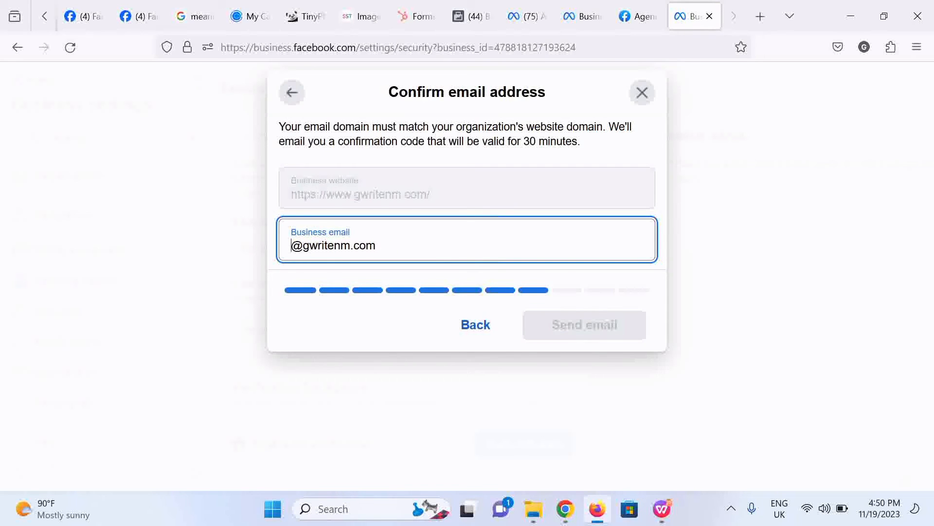
pyautogui.write('support')
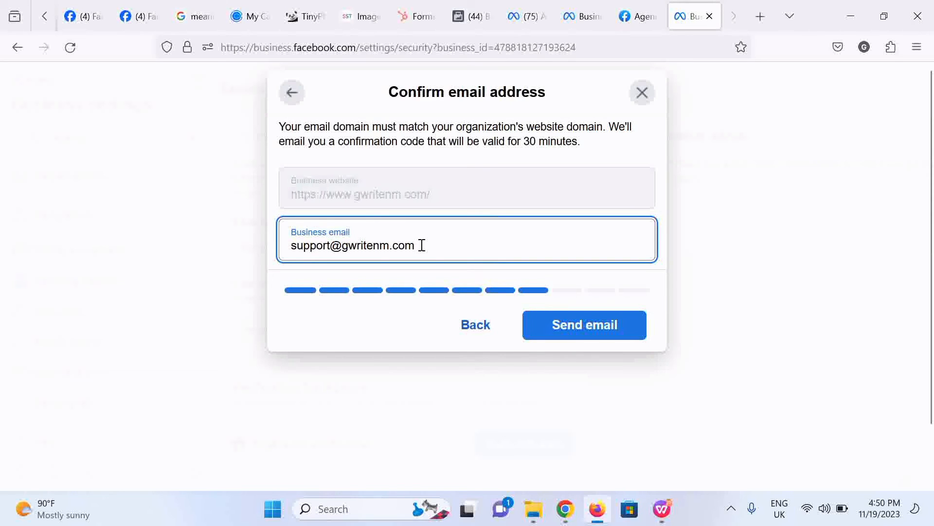
pyautogui.click(594, 326)
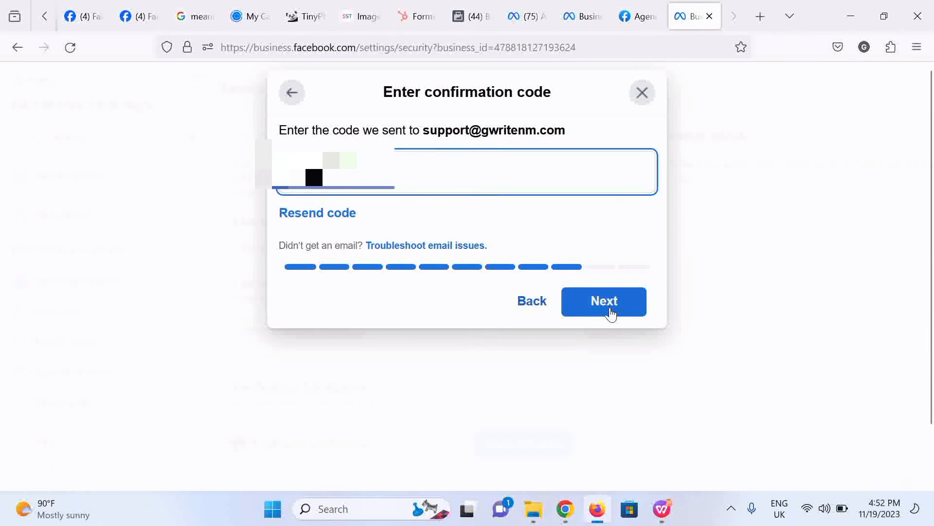
# Submit the emailed confirmation code in the confirmation code field and finish the business verification submission.
pyautogui.click(611, 312)
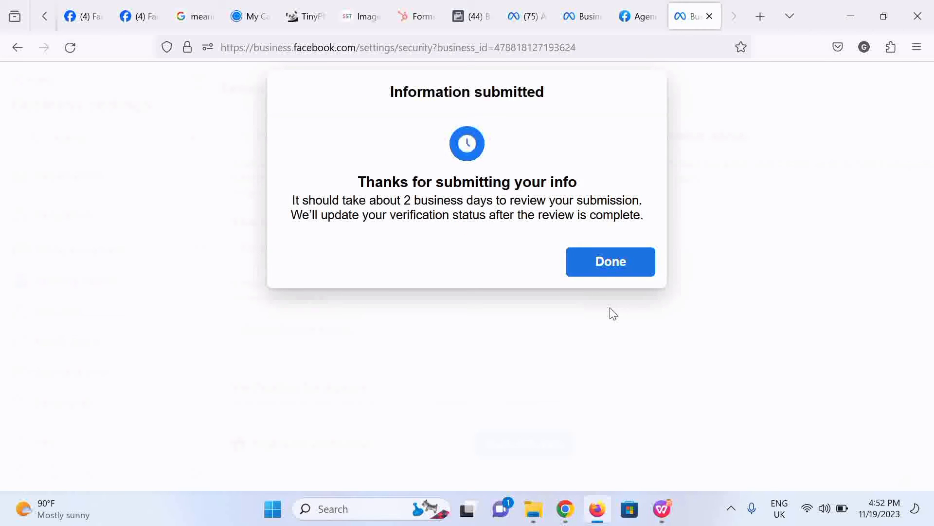
pyautogui.click(611, 269)
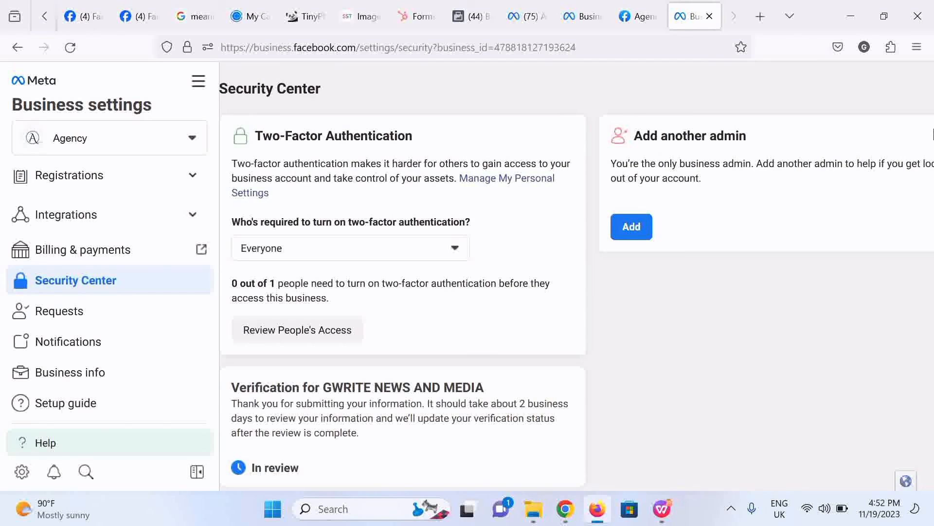
# Open the Business info page and look through the Agency account's business details for its verification status.
pyautogui.click(75, 379)
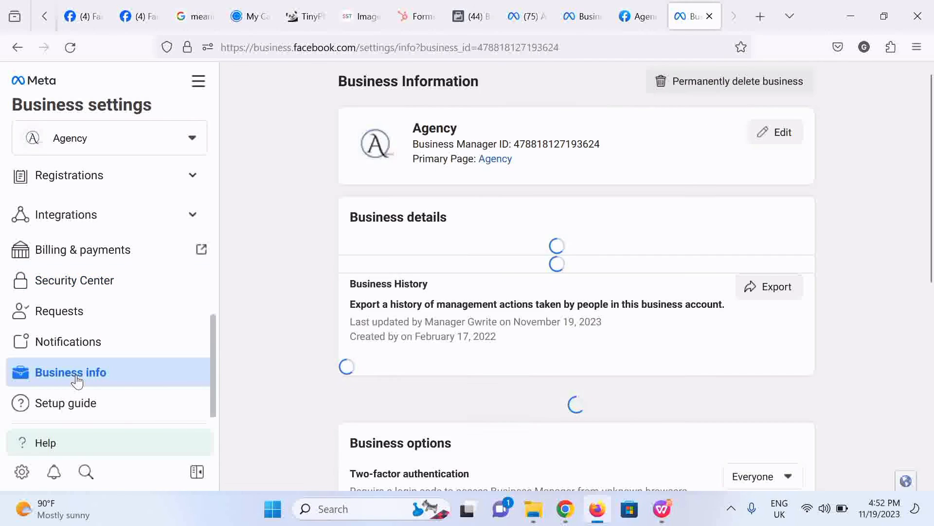
pyautogui.scroll(-3, 931, 286)
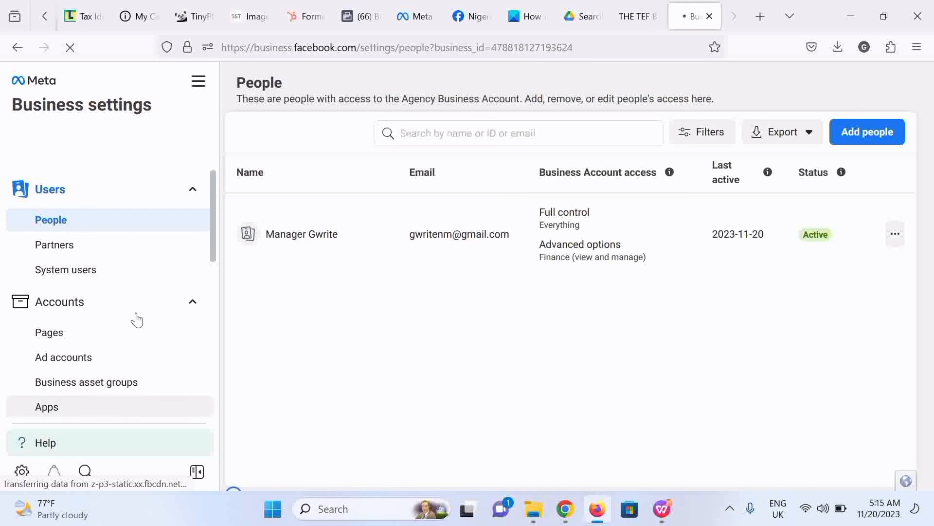
# Recheck the Business verification status in Business info after the review, and open the Security Center.
pyautogui.moveTo(212, 217); pyautogui.dragTo(218, 421)
pyautogui.click(82, 378)
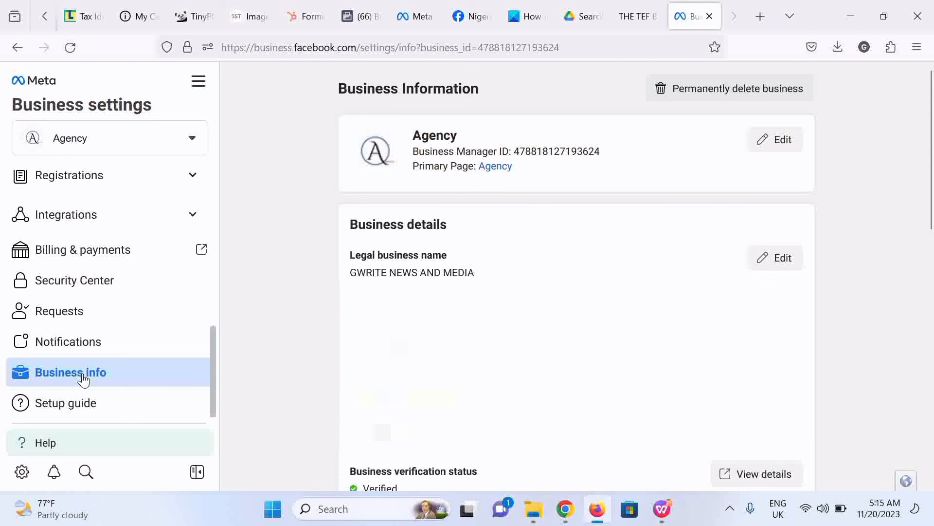
pyautogui.scroll(-2, 389, 370)
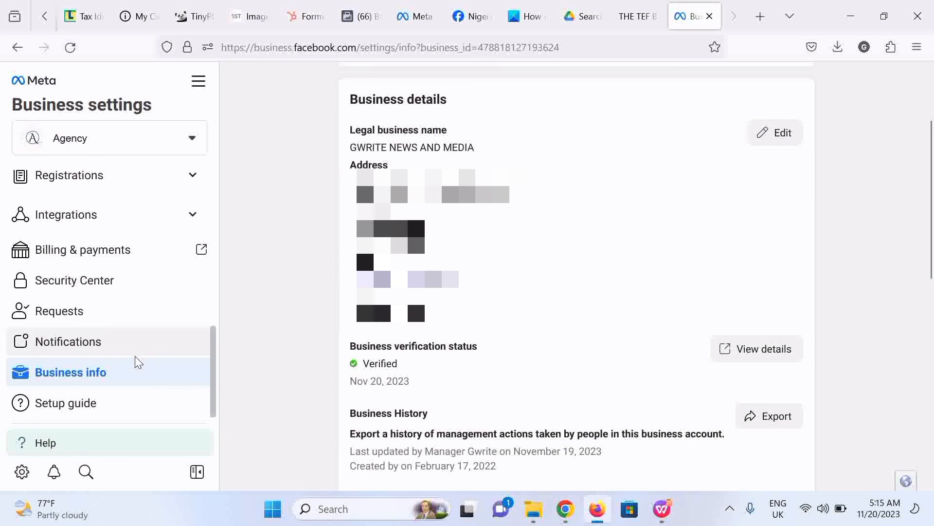
pyautogui.click(81, 288)
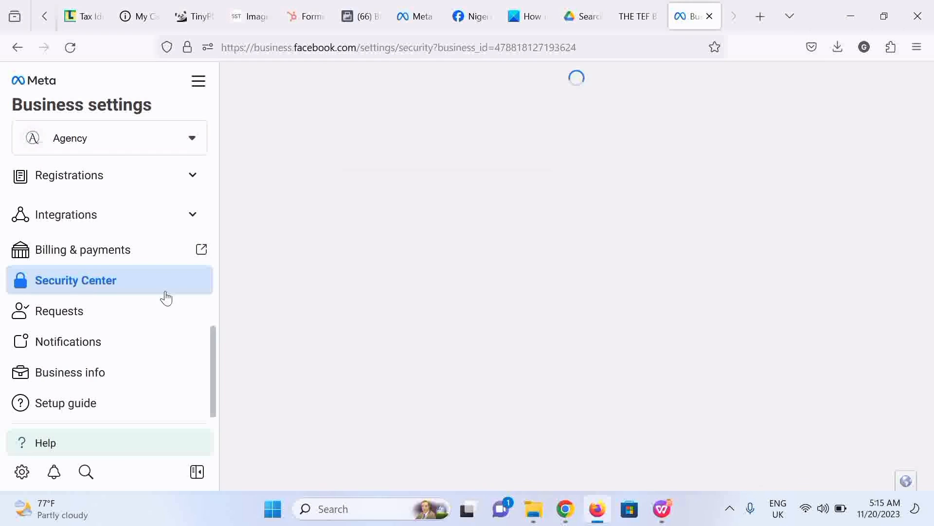